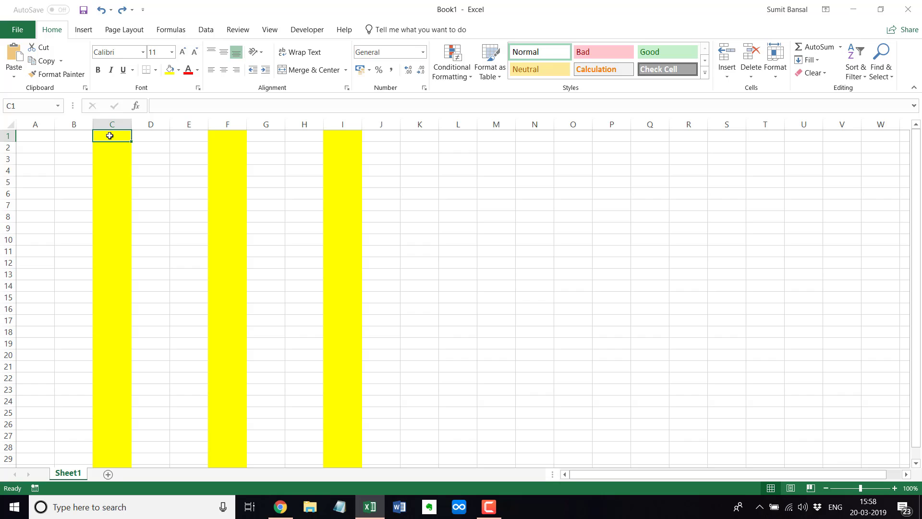
# Hide yellow column C with a shortcut and column F from its right-click menu.
pyautogui.hotkey('ctrl', 'space')
pyautogui.hotkey('ctrl', '-')
pyautogui.click(192, 134)
pyautogui.hotkey('ctrl', 'space')
pyautogui.rightClick(182, 124)
pyautogui.click(209, 284)
# Hide column I using Home > Format > Hide & Unhide > Hide Columns.
pyautogui.click(260, 135)
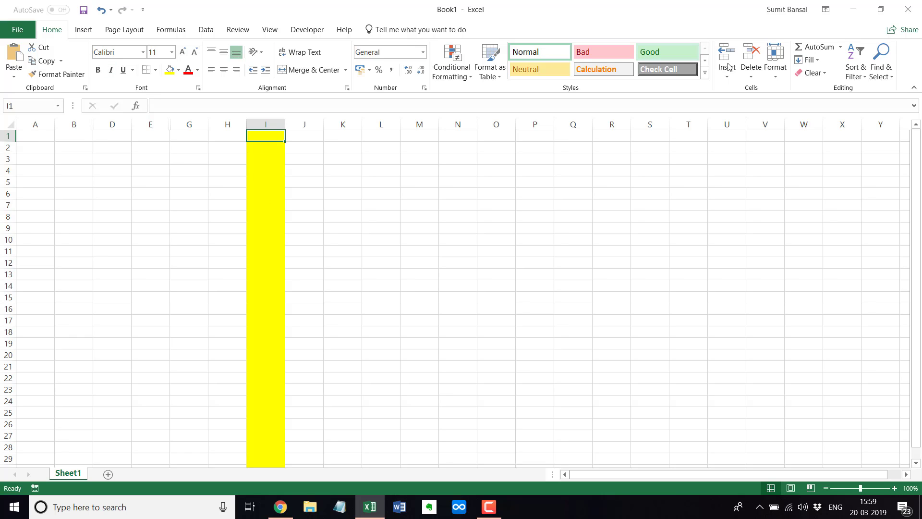
pyautogui.click(781, 79)
pyautogui.moveTo(805, 196)
pyautogui.click(730, 211)
# Zoom the sheet from 100% to 190% so the missing columns C, F and I stand out.
pyautogui.keyDown('ctrl'); pyautogui.scroll(6, 258, 189); pyautogui.keyUp('ctrl')
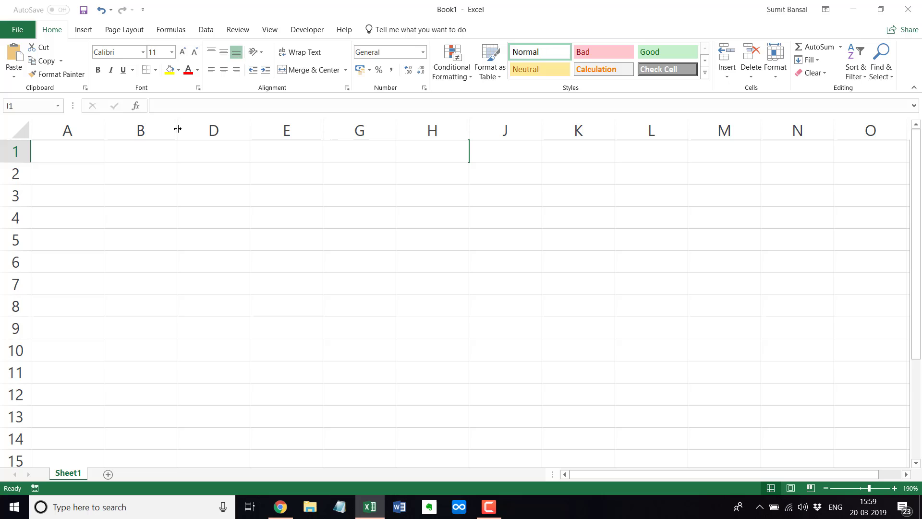
# Unhide column C by selecting columns B through D and choosing Unhide.
pyautogui.moveTo(178, 129); pyautogui.dragTo(237, 129)
pyautogui.hotkey('ctrl', 'z')
pyautogui.moveTo(152, 130); pyautogui.dragTo(195, 131)
pyautogui.rightClick(197, 131)
pyautogui.click(229, 307)
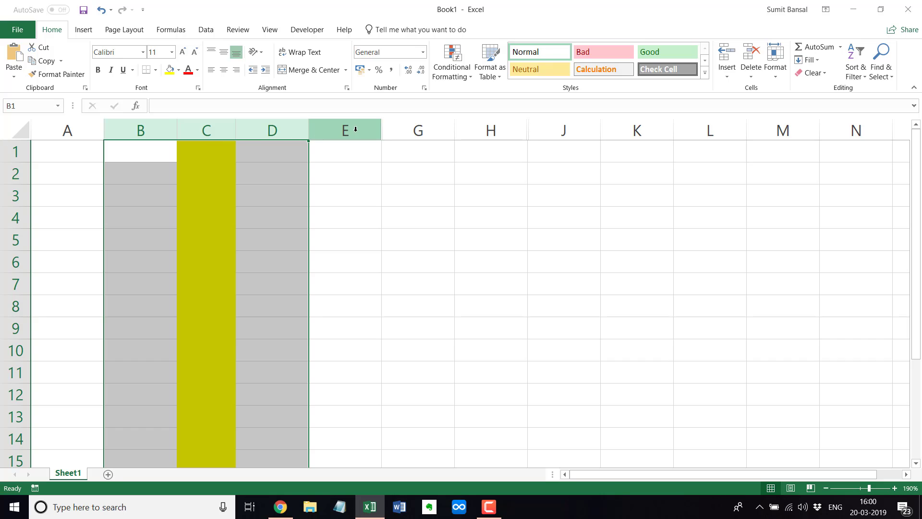
# Unhide column F by selecting E through G and using Format > Unhide Columns.
pyautogui.moveTo(360, 129); pyautogui.dragTo(418, 130)
pyautogui.click(775, 63)
pyautogui.moveTo(805, 190)
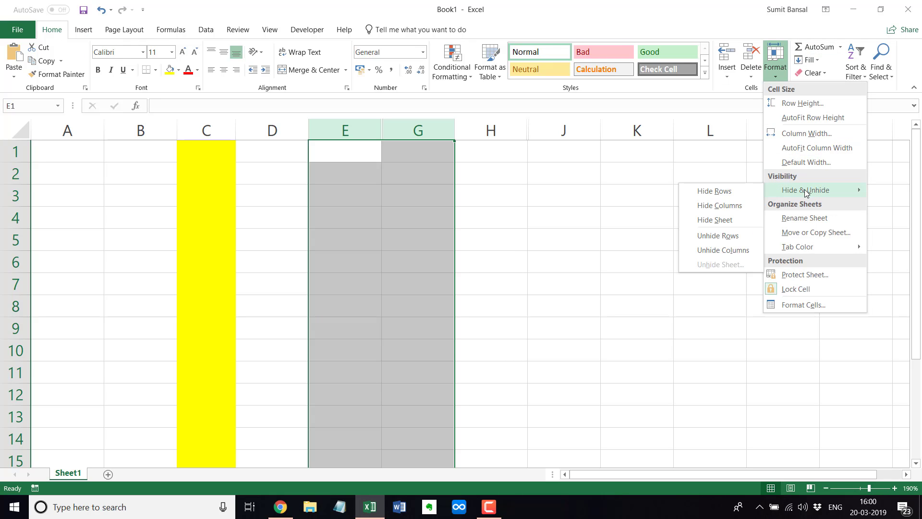
pyautogui.click(725, 252)
# Select row 8 and apply a light blue theme fill colour to it.
pyautogui.scroll(-2, 280, 244)
pyautogui.click(13, 274)
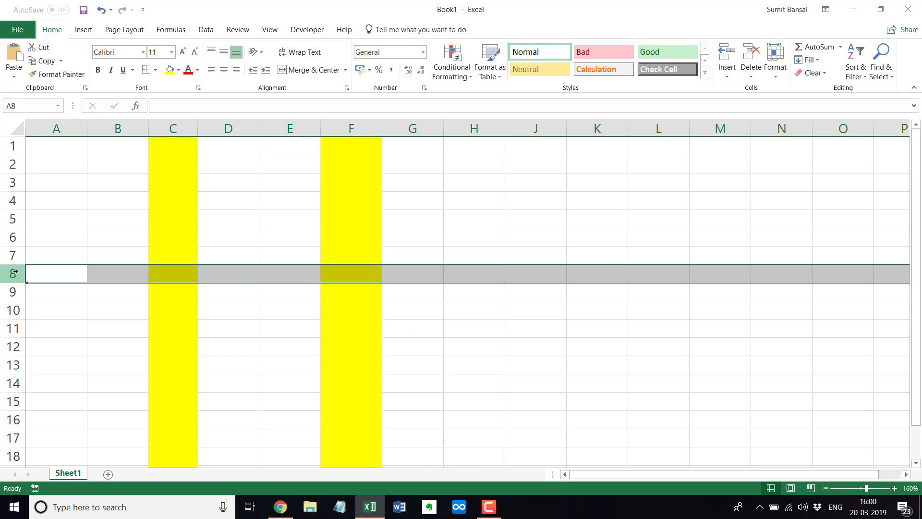
pyautogui.click(178, 69)
pyautogui.click(206, 112)
pyautogui.rightClick(14, 273)
pyautogui.click(20, 276)
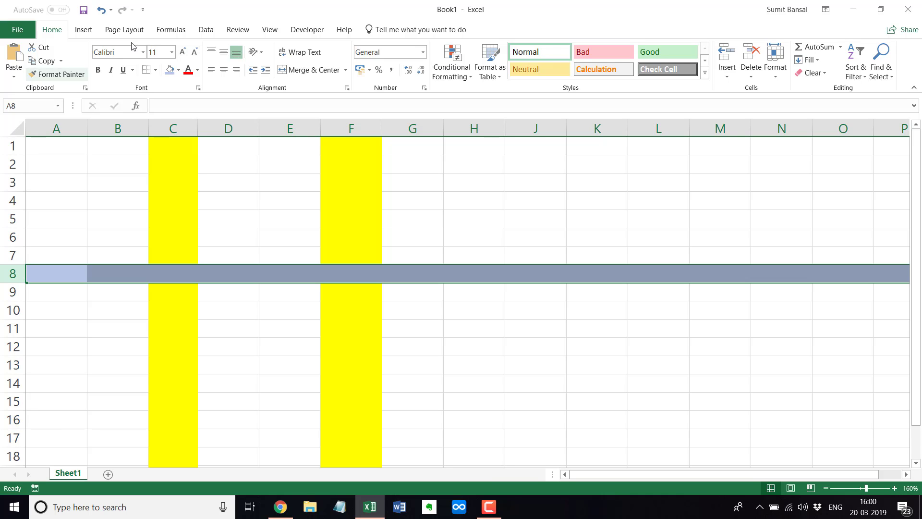
# Undo row 8's blue fill and fill column A with light peach.
pyautogui.hotkey('ctrl', 'z')
pyautogui.click(57, 130)
pyautogui.click(178, 69)
pyautogui.click(218, 113)
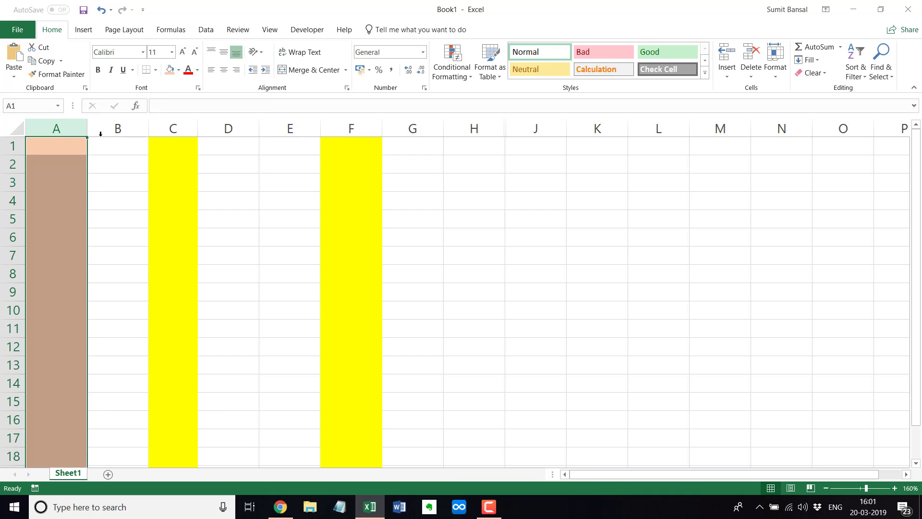
# Hide column A, keeping it hidden after undoing a drag to widen it.
pyautogui.rightClick(65, 130)
pyautogui.click(118, 288)
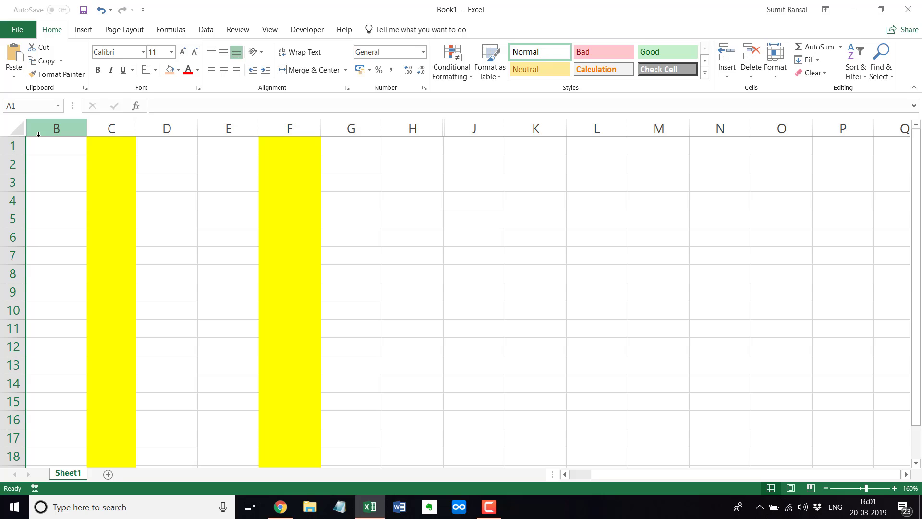
pyautogui.moveTo(30, 127); pyautogui.dragTo(81, 124)
pyautogui.hotkey('ctrl', 'z')
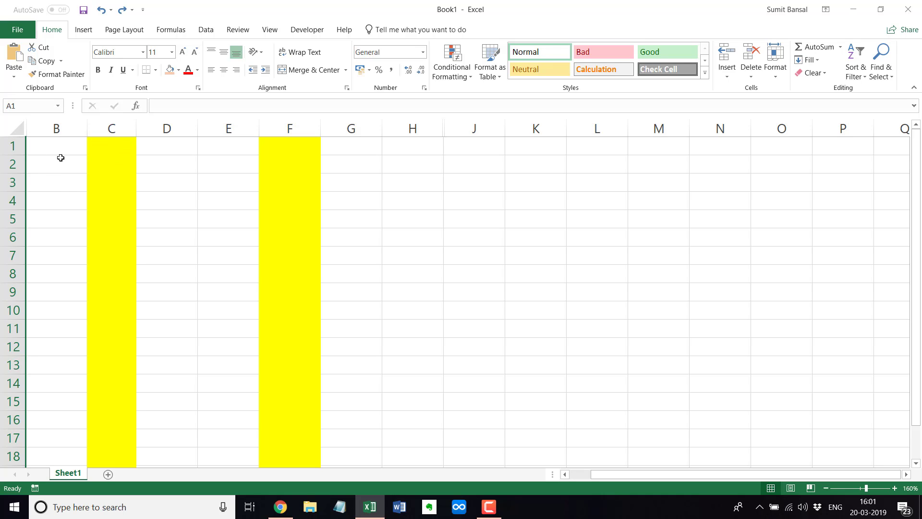
# Jump to cell A1 via the Name Box and unhide column A with Format > Unhide Columns.
pyautogui.click(38, 106)
pyautogui.write('D')
pyautogui.press('Return')
pyautogui.click(34, 106)
pyautogui.write('A1')
pyautogui.press('Return')
pyautogui.click(775, 62)
pyautogui.moveTo(797, 189)
pyautogui.click(734, 250)
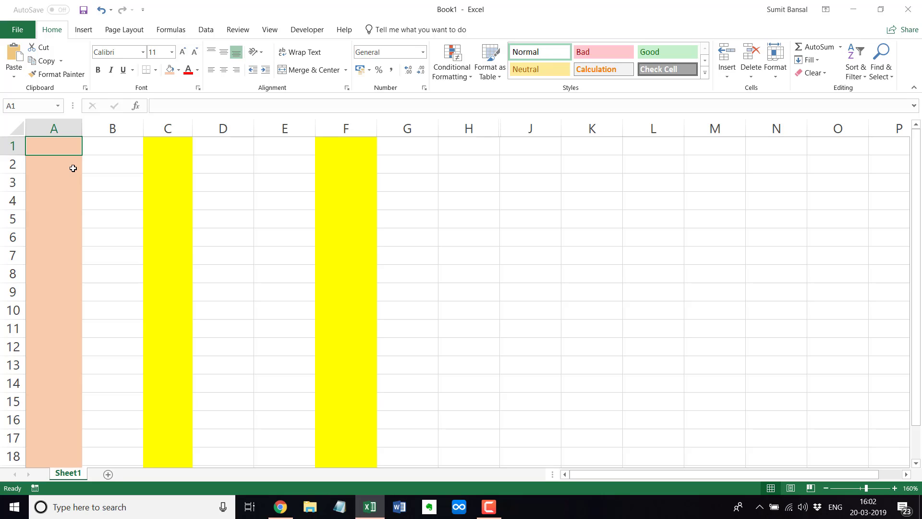
# Unhide columns beside column A, then hide columns F through I.
pyautogui.rightClick(59, 130)
pyautogui.click(108, 303)
pyautogui.hscroll(1, 286, 130)
pyautogui.moveTo(288, 129); pyautogui.dragTo(471, 127)
pyautogui.rightClick(435, 128)
pyautogui.click(460, 287)
# Hide rows 11 through 16.
pyautogui.moveTo(17, 329); pyautogui.dragTo(15, 417)
pyautogui.rightClick(14, 418)
pyautogui.click(46, 396)
# Show the File Info page's Check for Issues options, including Inspect Document.
pyautogui.click(25, 30)
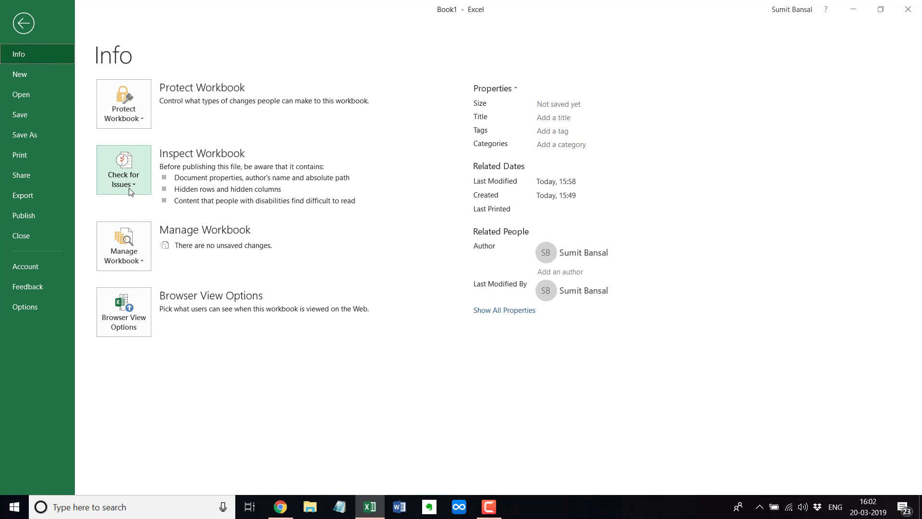
pyautogui.click(142, 190)
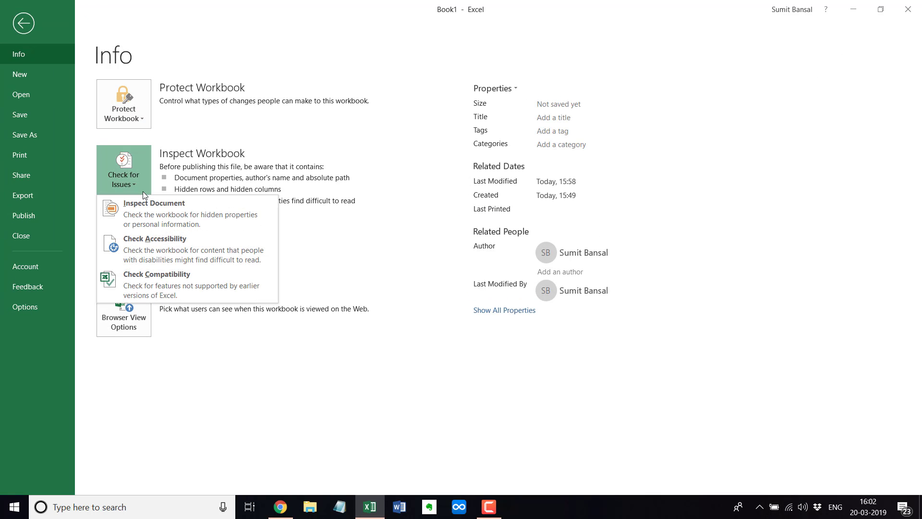